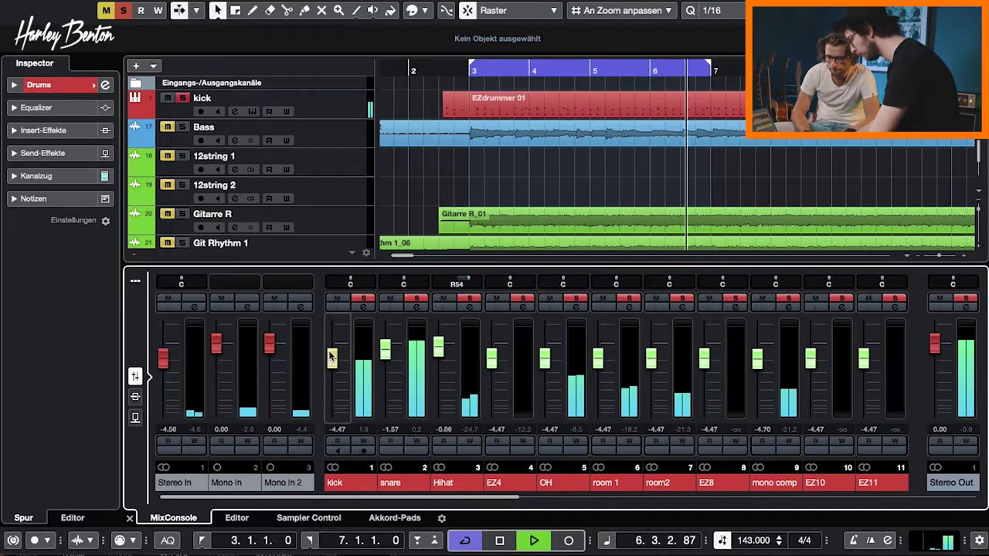
- Open the kick's full EQ and add a 6.4 dB low boost at 70.5 Hz
{"action": "left_click", "coordinate": [363, 308]}
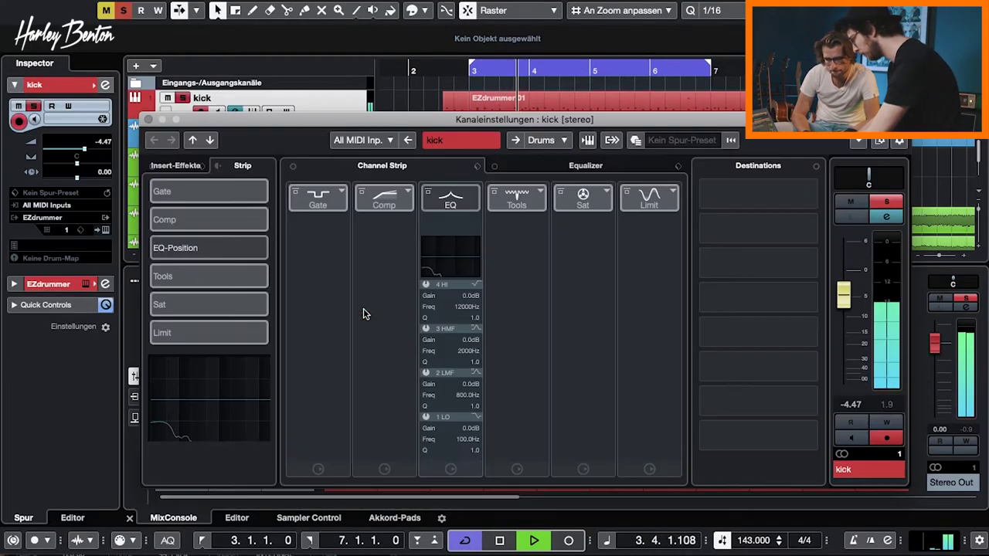
{"action": "left_click", "coordinate": [586, 166]}
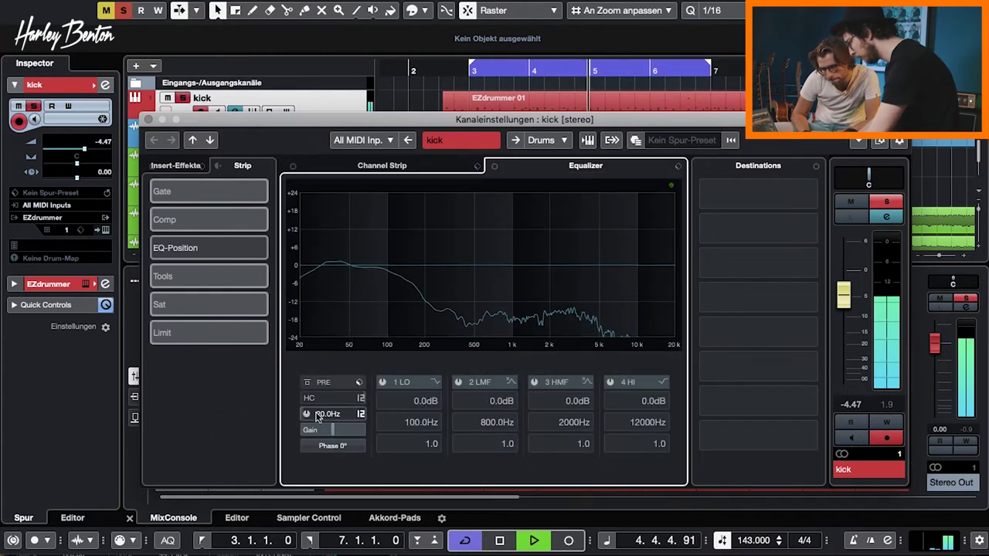
{"action": "left_click", "coordinate": [405, 269]}
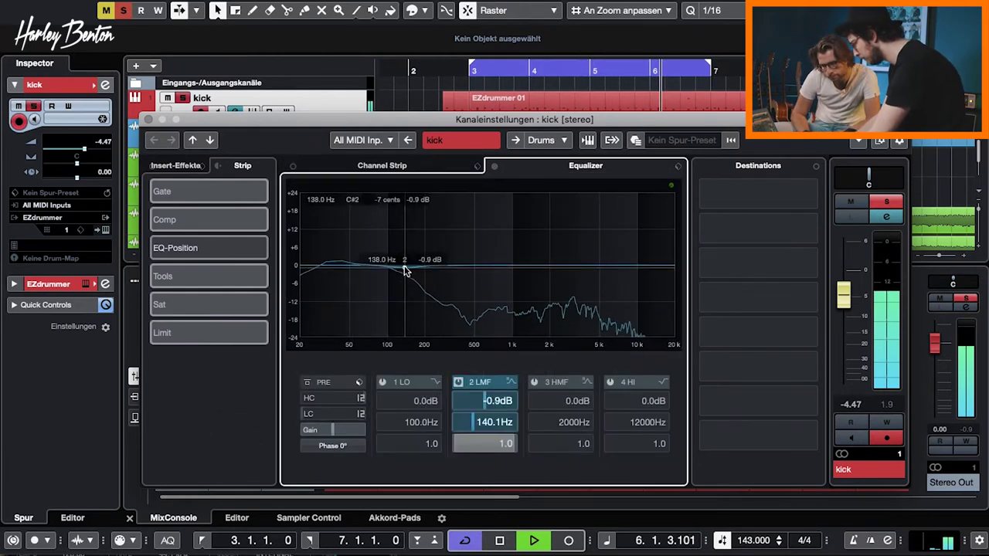
{"action": "left_click_drag", "start_coordinate": [404, 270], "coordinate": [368, 244]}
{"action": "left_click", "coordinate": [363, 272]}
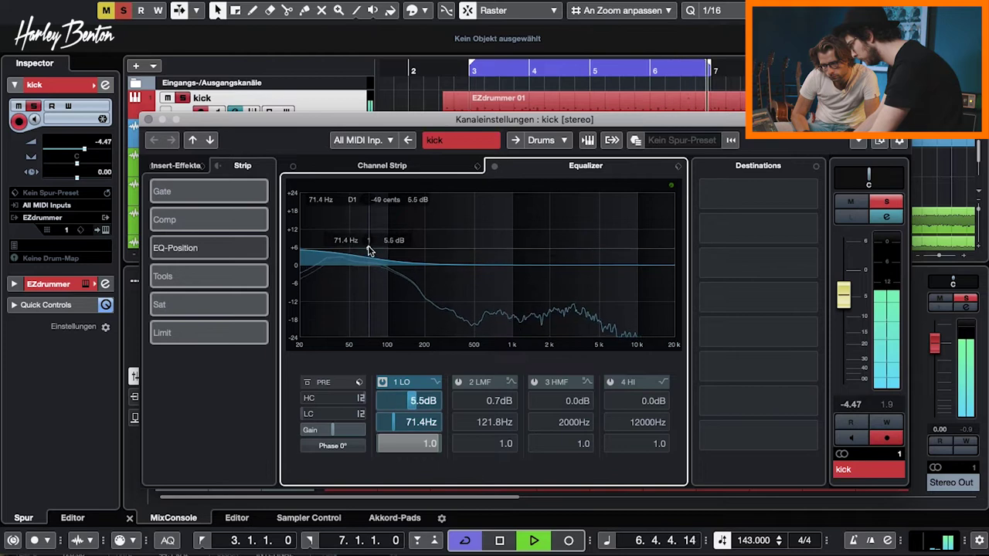
{"action": "left_click_drag", "start_coordinate": [369, 242], "coordinate": [368, 247]}
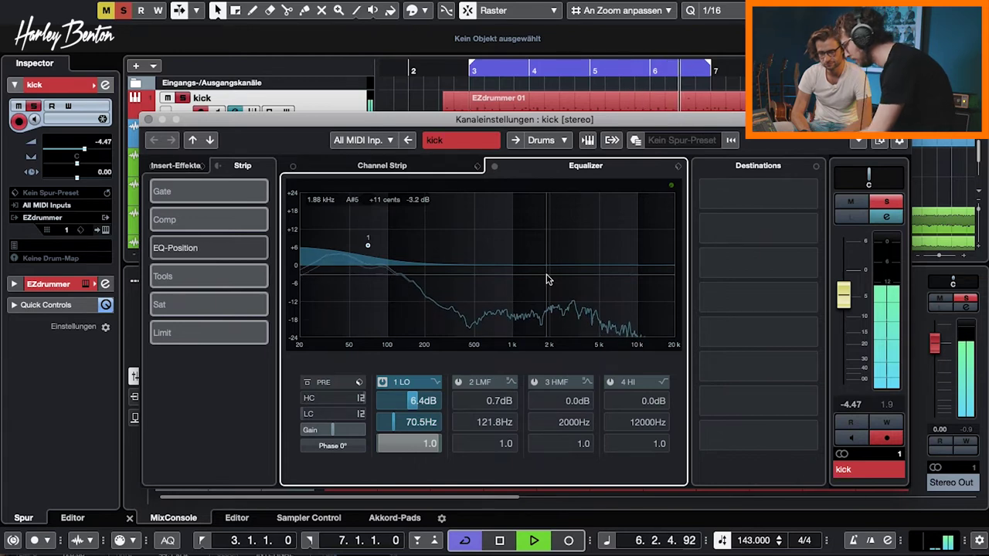
- A/B the kick's low boost, then set it to +7.5 dB at 59 Hz
{"action": "double_click", "coordinate": [368, 245]}
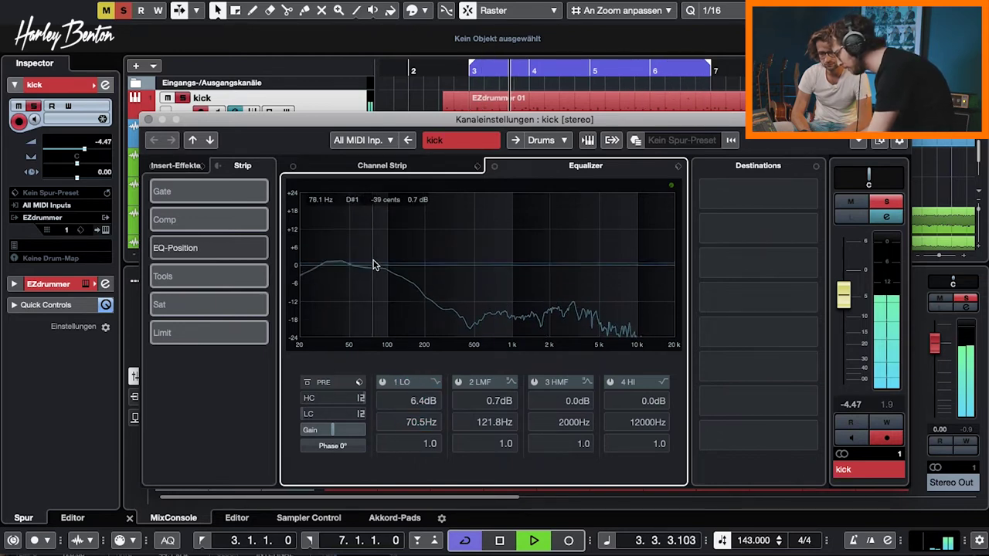
{"action": "double_click", "coordinate": [372, 265]}
{"action": "left_click_drag", "start_coordinate": [371, 260], "coordinate": [359, 244]}
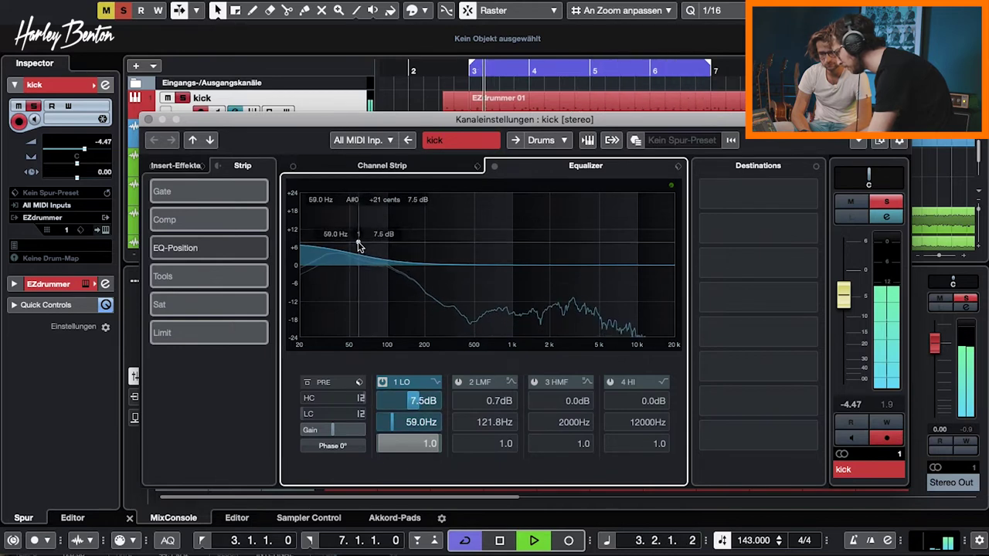
- Add a −9.1 dB low-mid cut near 337 Hz and a 3.2 dB boost around 2.24 kHz
{"action": "double_click", "coordinate": [467, 262]}
{"action": "left_click_drag", "start_coordinate": [467, 263], "coordinate": [456, 295]}
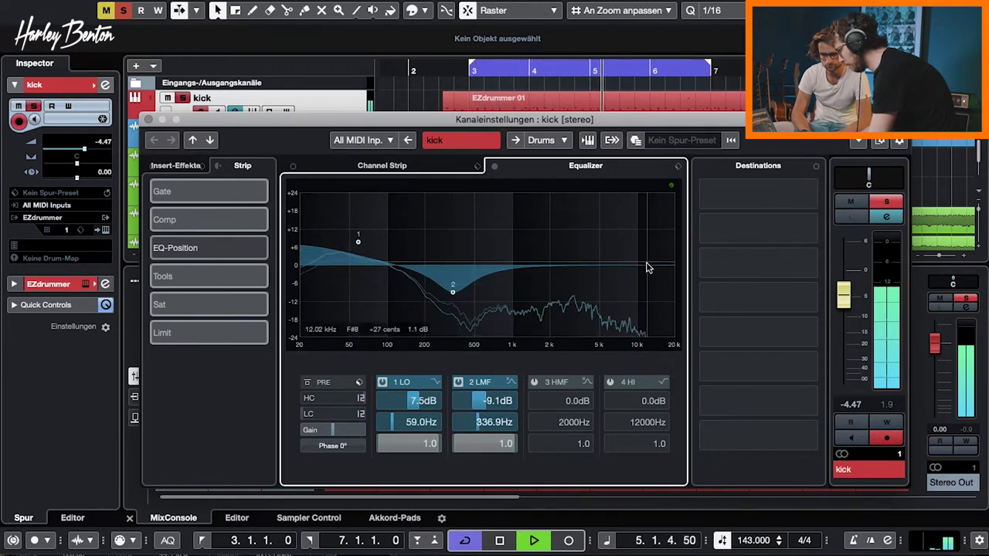
{"action": "mouse_move", "coordinate": [553, 270]}
{"action": "left_mouse_down"}
{"action": "mouse_move", "coordinate": [560, 243]}
{"action": "mouse_move", "coordinate": [555, 255]}
{"action": "left_mouse_up"}
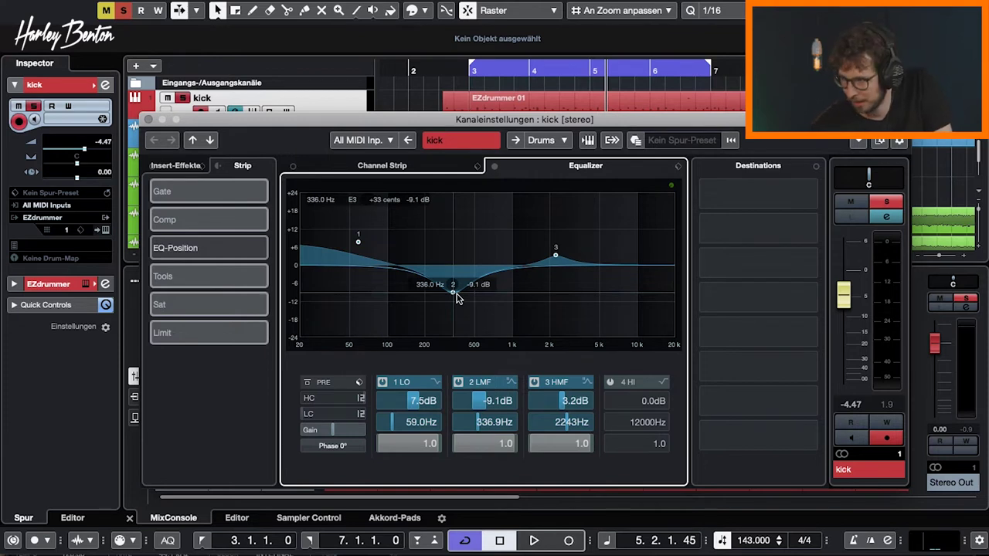
- Ease the kick's low-mid cut to −7.3 dB at 328.5 Hz
{"action": "left_click_drag", "start_coordinate": [456, 293], "coordinate": [451, 287]}
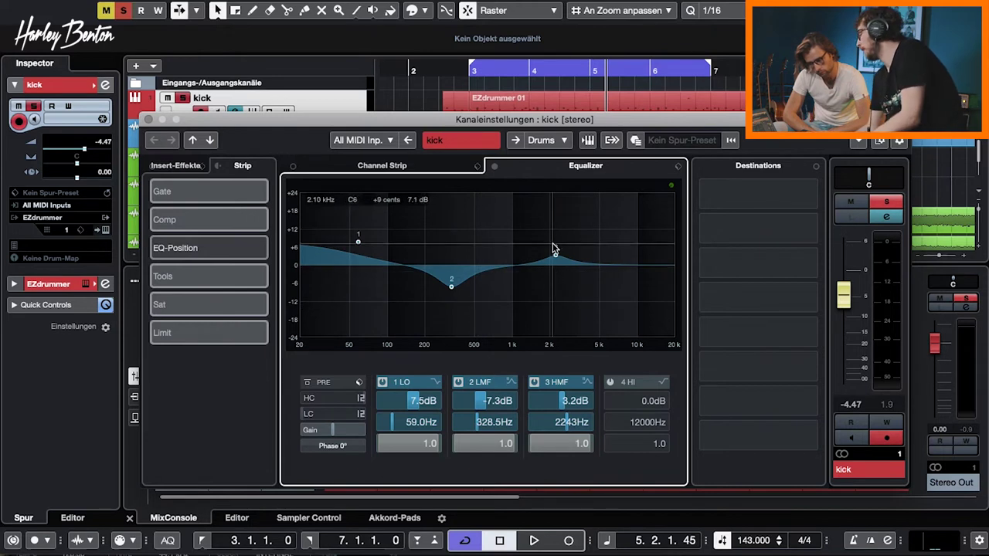
{"action": "mouse_move", "coordinate": [553, 260]}
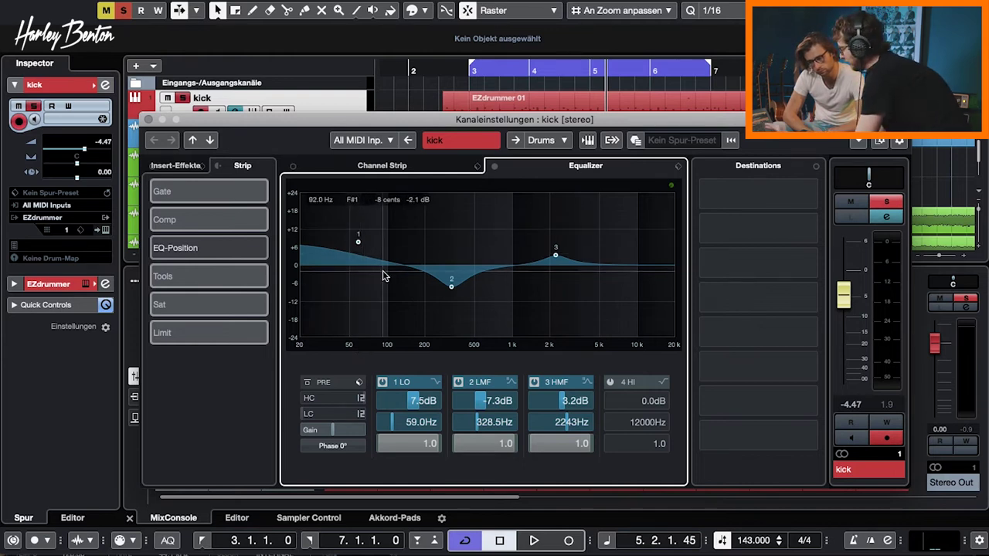
- Enable the kick's low cut with a 12 dB/Oct slope at 40 Hz
{"action": "left_click", "coordinate": [307, 415]}
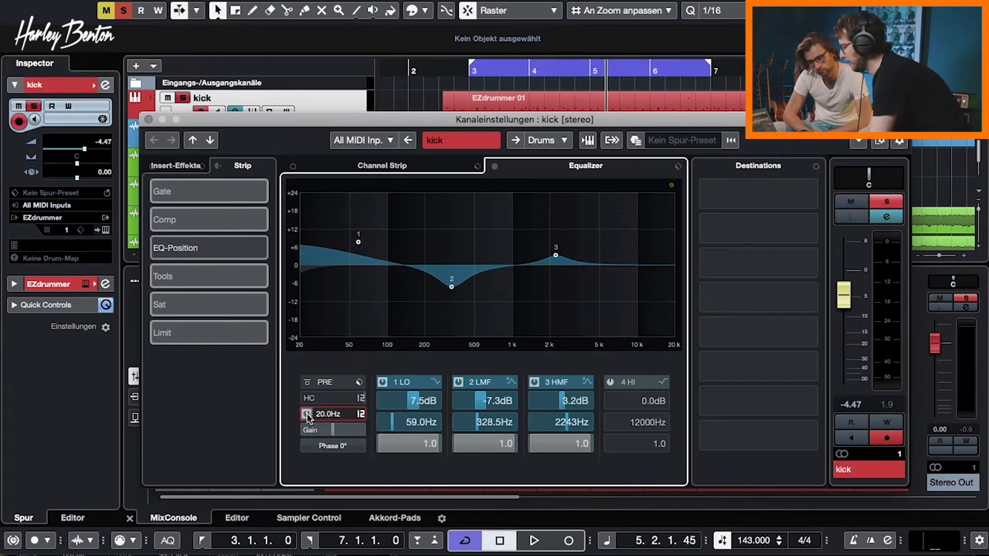
{"action": "left_click", "coordinate": [361, 415]}
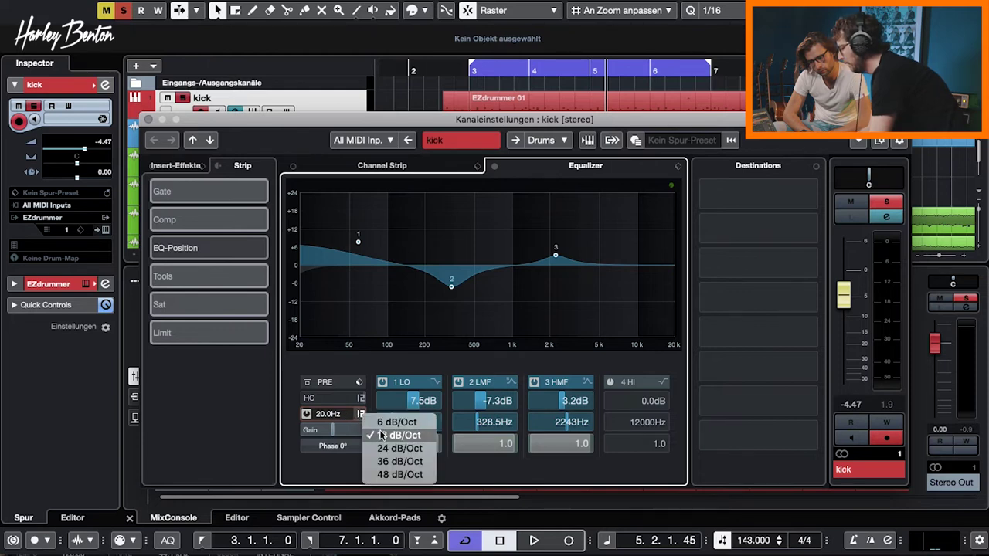
{"action": "left_click", "coordinate": [347, 437]}
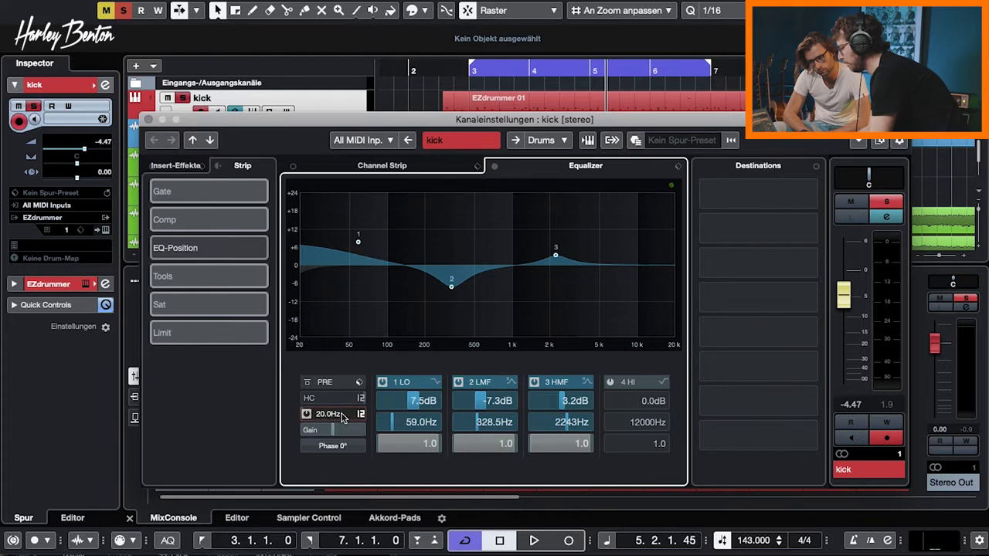
{"action": "double_click", "coordinate": [343, 416]}
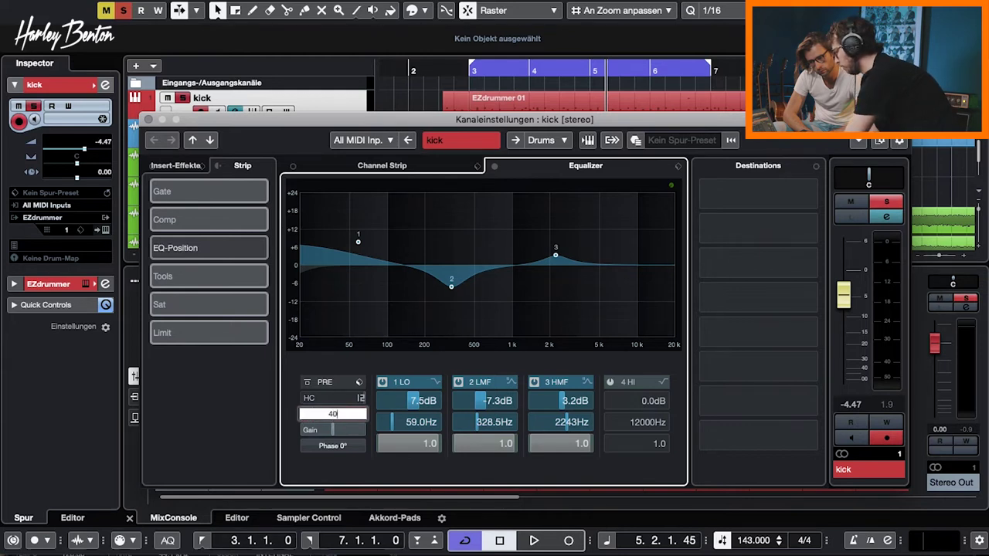
{"action": "key", "text": "Return"}
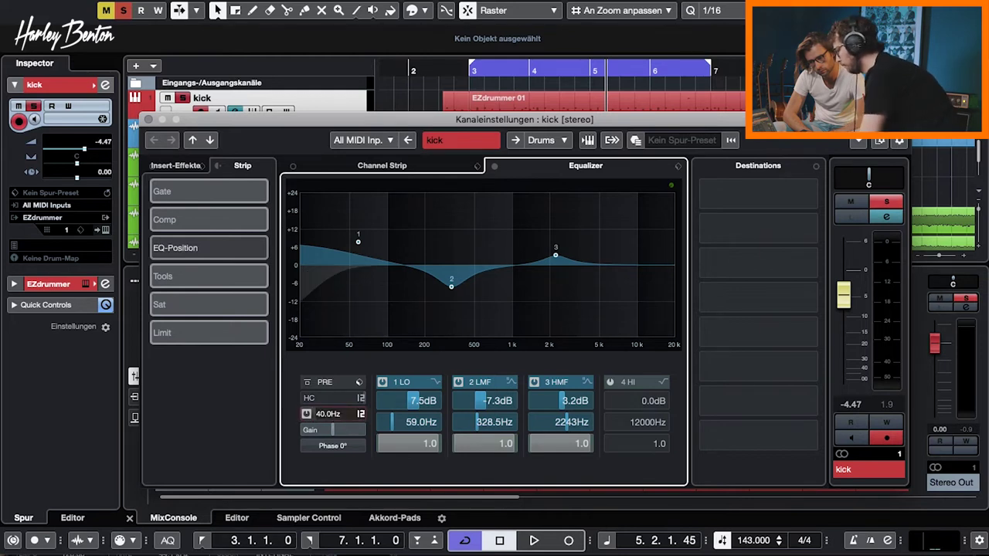
- Toggle the 40 Hz low cut off and on to compare, leaving it active
{"action": "left_click", "coordinate": [361, 414]}
{"action": "left_click", "coordinate": [306, 415]}
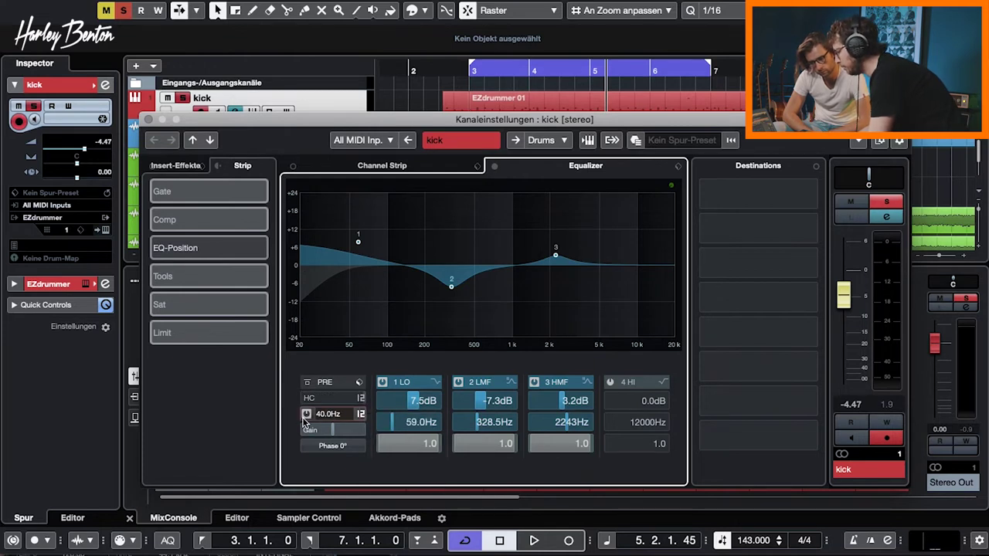
{"action": "left_click", "coordinate": [306, 415]}
{"action": "left_click", "coordinate": [306, 415]}
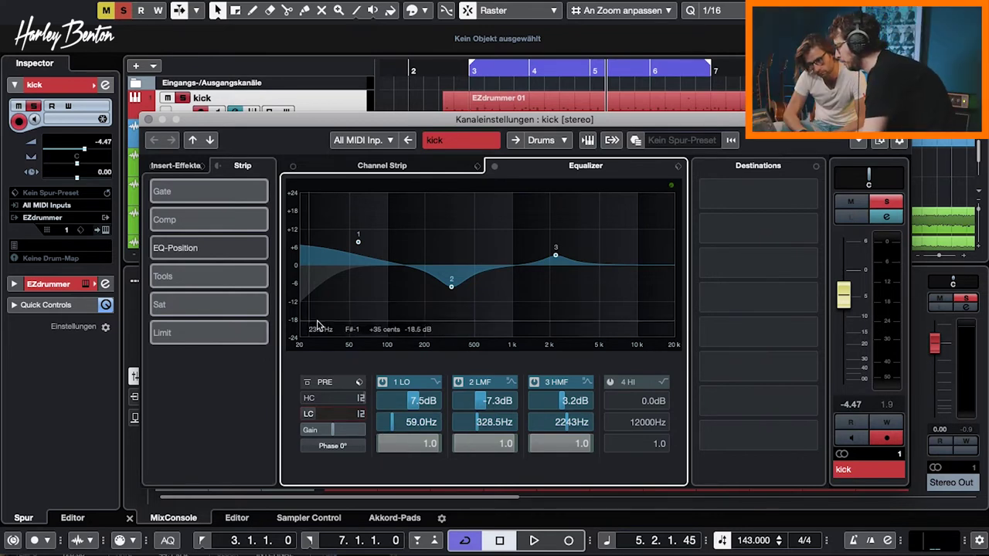
{"action": "mouse_move", "coordinate": [327, 413]}
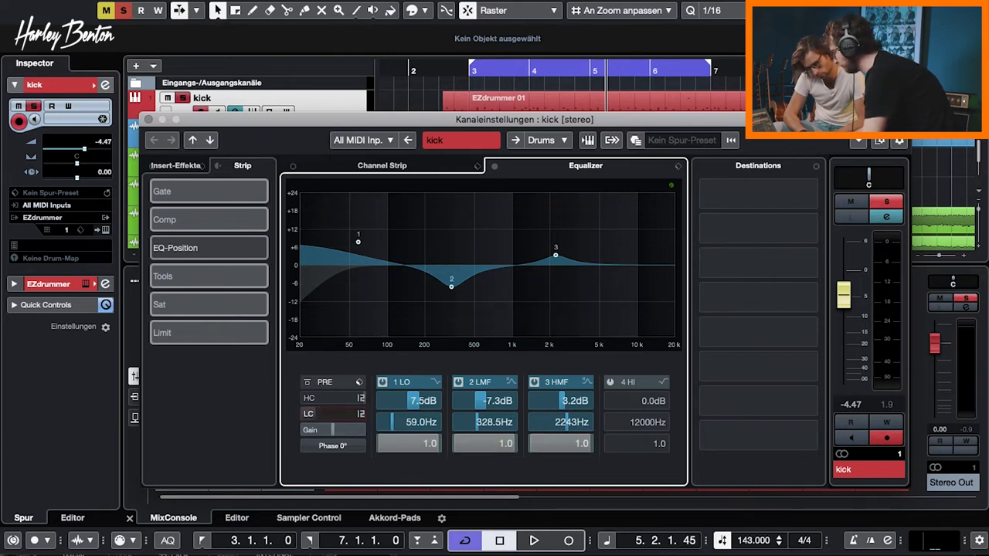
- Close the kick settings, set the kick fader to −3.00 dB during playback, and open the snare's settings
{"action": "left_click", "coordinate": [150, 122]}
{"action": "key", "text": "space"}
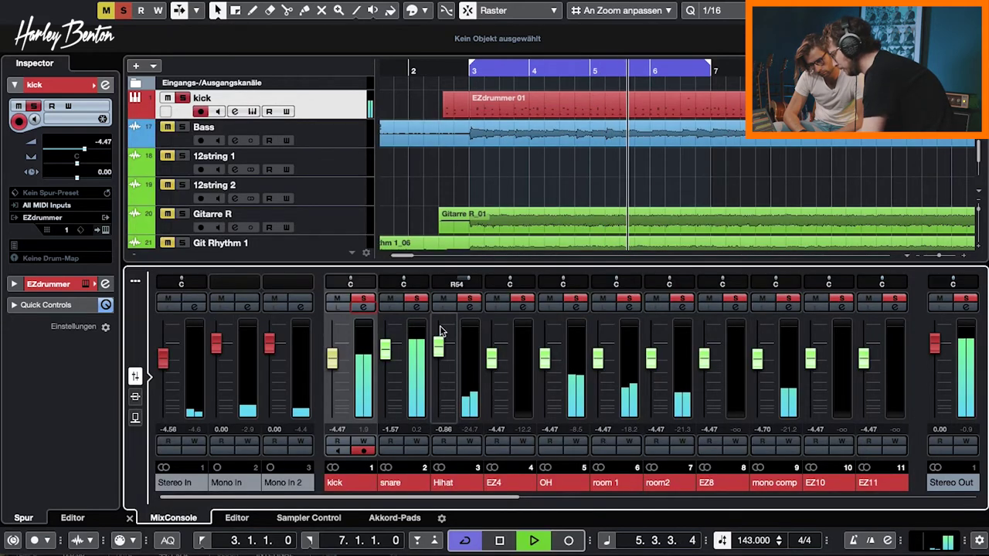
{"action": "left_click_drag", "start_coordinate": [332, 365], "coordinate": [332, 360]}
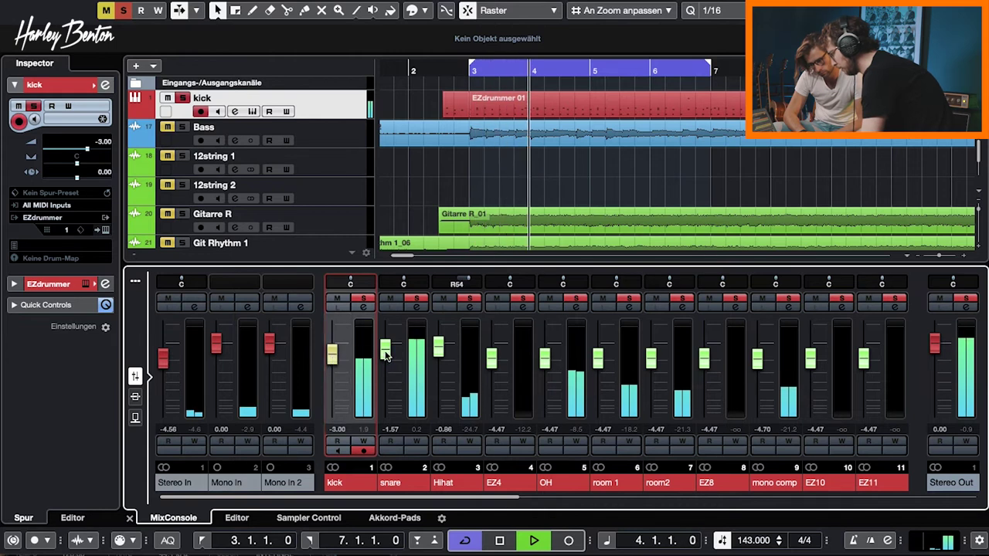
{"action": "left_click", "coordinate": [419, 308]}
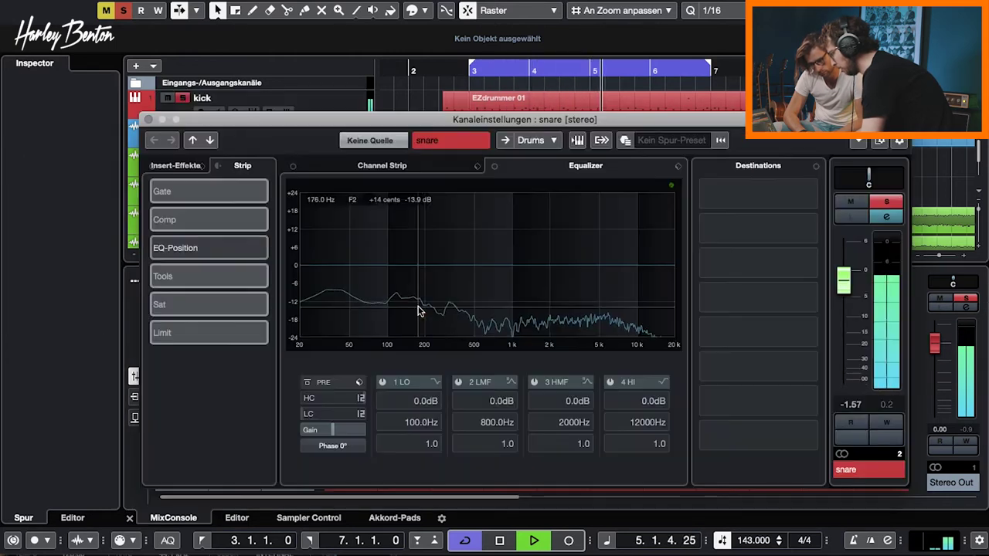
- Boost the snare's low-mids 3.7 dB at 218.6 Hz and add a high-frequency lift
{"action": "left_click", "coordinate": [436, 270]}
{"action": "mouse_move", "coordinate": [437, 271]}
{"action": "left_mouse_down"}
{"action": "mouse_move", "coordinate": [437, 249]}
{"action": "mouse_move", "coordinate": [431, 256]}
{"action": "left_mouse_up"}
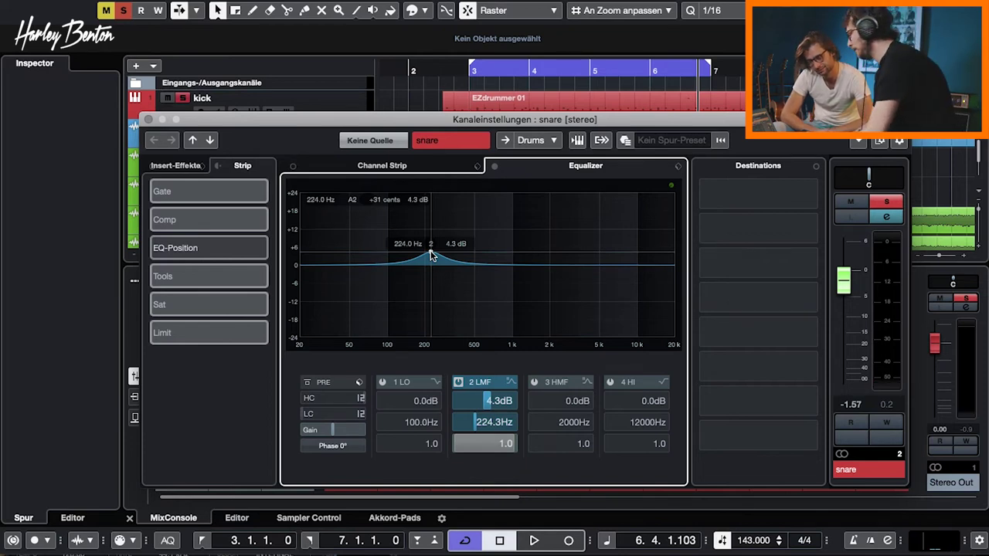
{"action": "left_click_drag", "start_coordinate": [431, 257], "coordinate": [430, 259]}
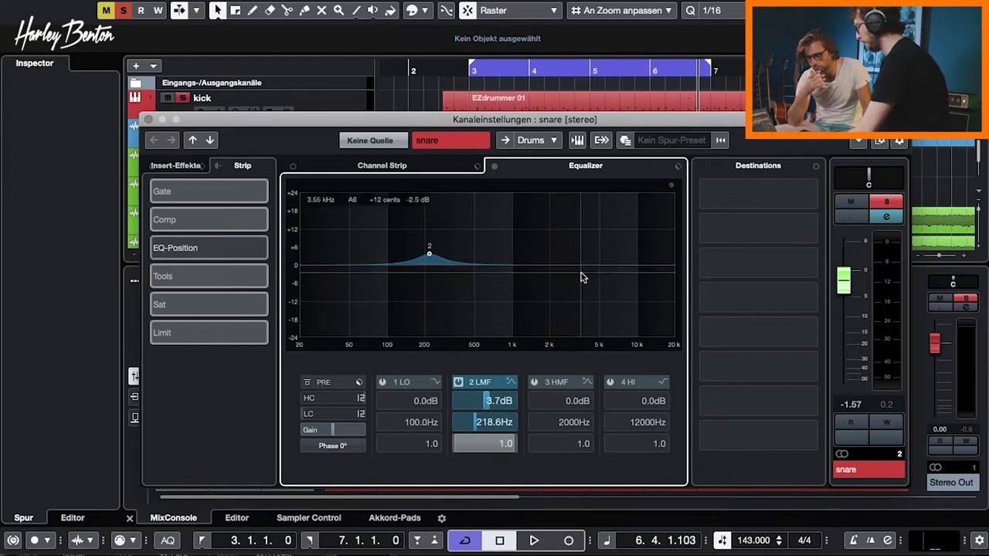
{"action": "key", "text": "space"}
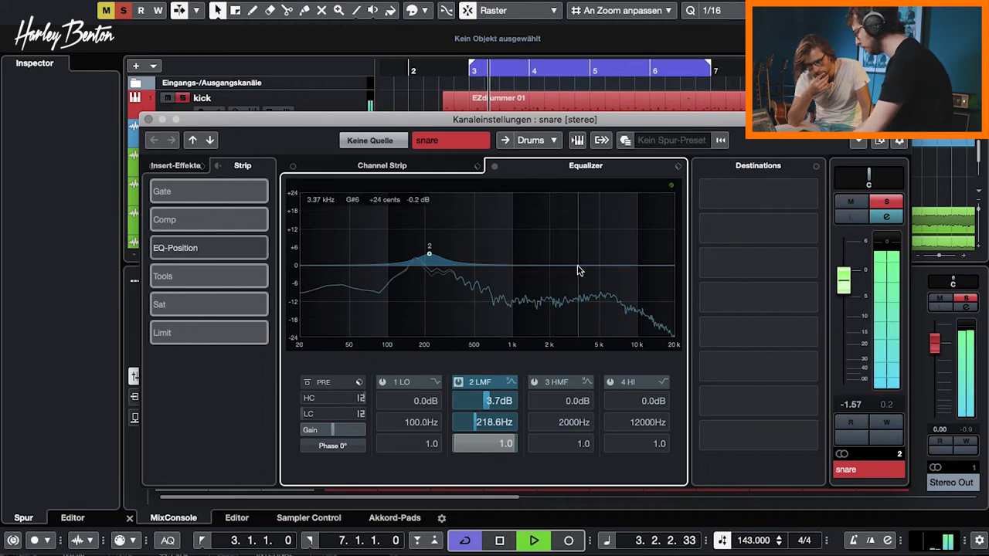
{"action": "left_click_drag", "start_coordinate": [576, 268], "coordinate": [612, 251]}
- Move the snare's treble lift to a 6.2 dB high shelf at 6284 Hz and add a ~196 Hz low cut
{"action": "double_click", "coordinate": [615, 257]}
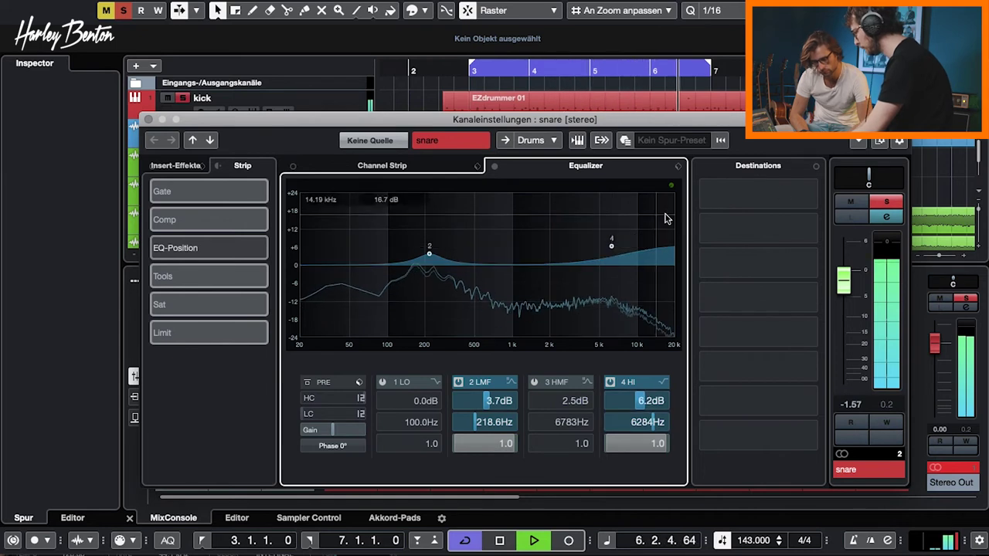
{"action": "left_click", "coordinate": [310, 416]}
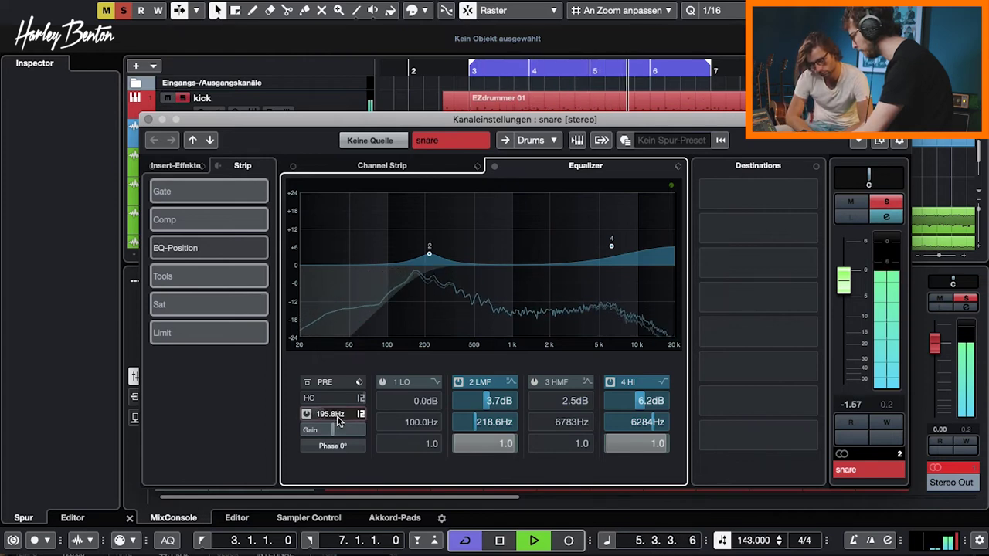
{"action": "left_click_drag", "start_coordinate": [343, 416], "coordinate": [334, 417]}
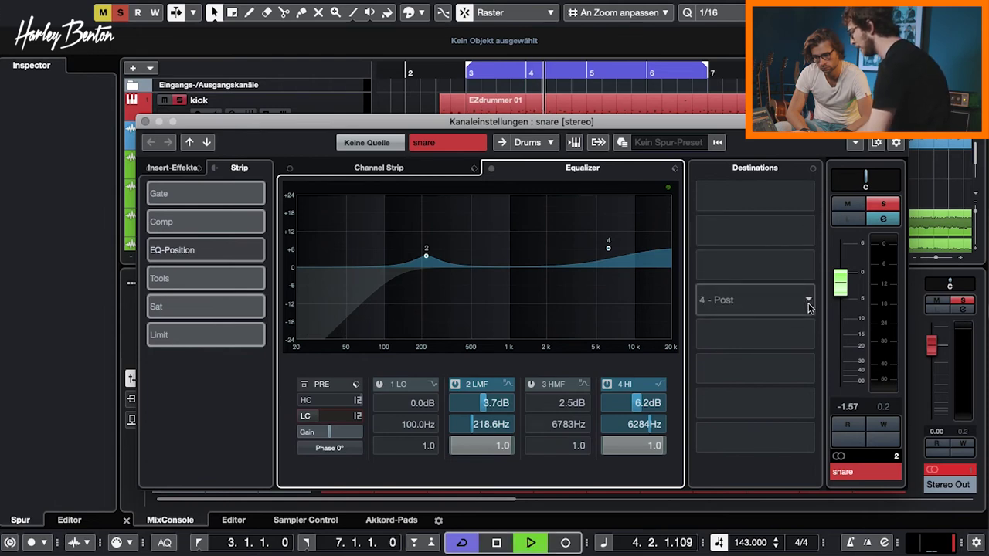
{"action": "left_click_drag", "start_coordinate": [809, 307], "coordinate": [809, 278]}
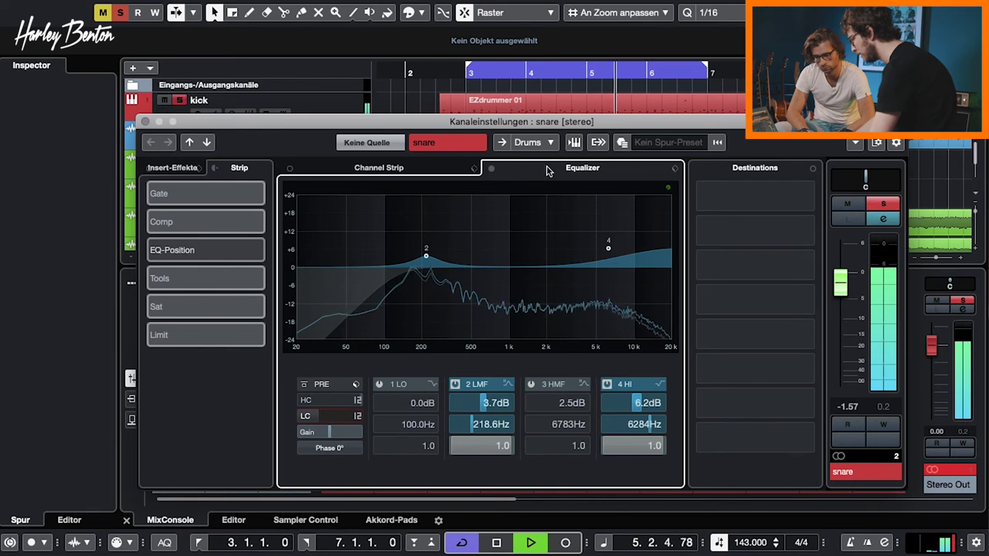
{"action": "left_click", "coordinate": [491, 170]}
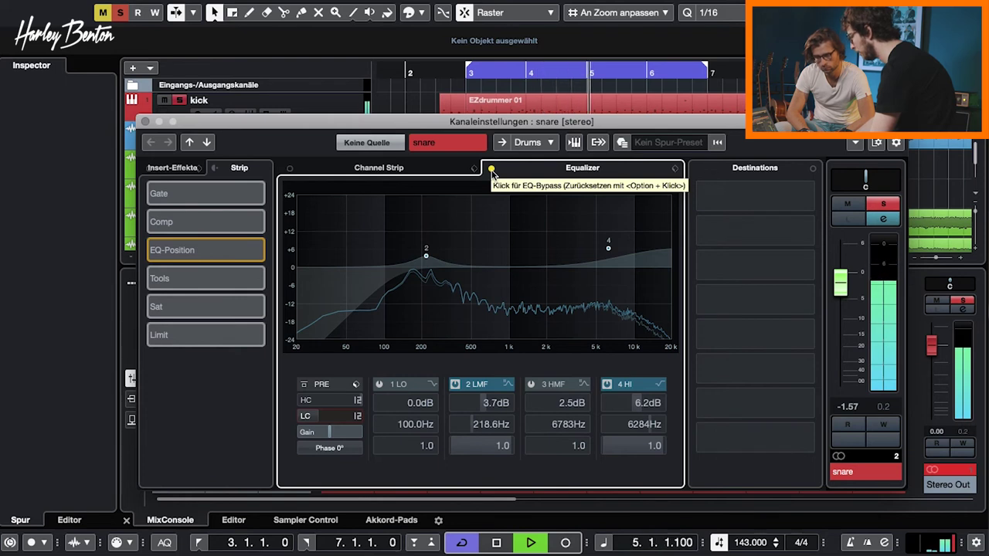
{"action": "left_click", "coordinate": [491, 170]}
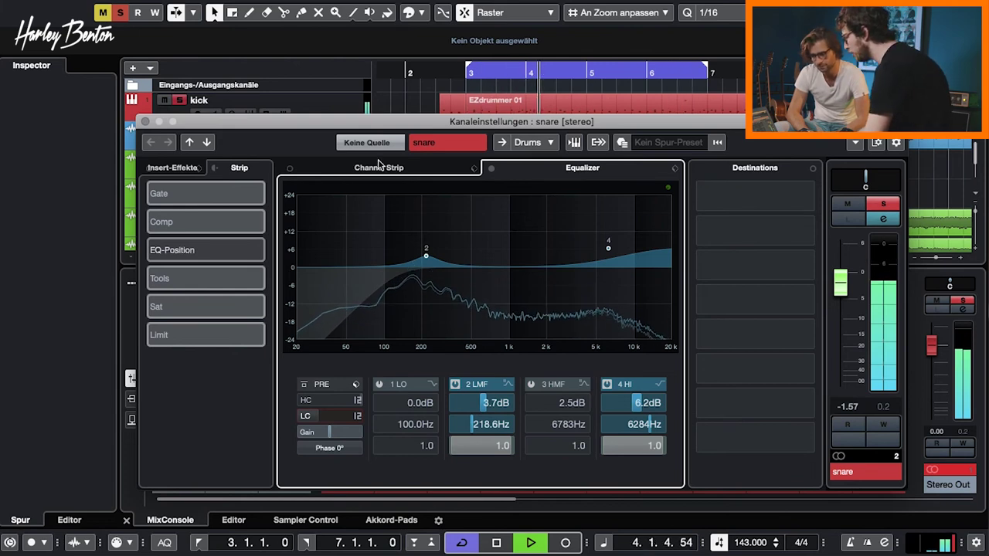
- Load Tape Saturation into the snare's channel strip saturation slot, then stop playback
{"action": "left_click", "coordinate": [347, 170]}
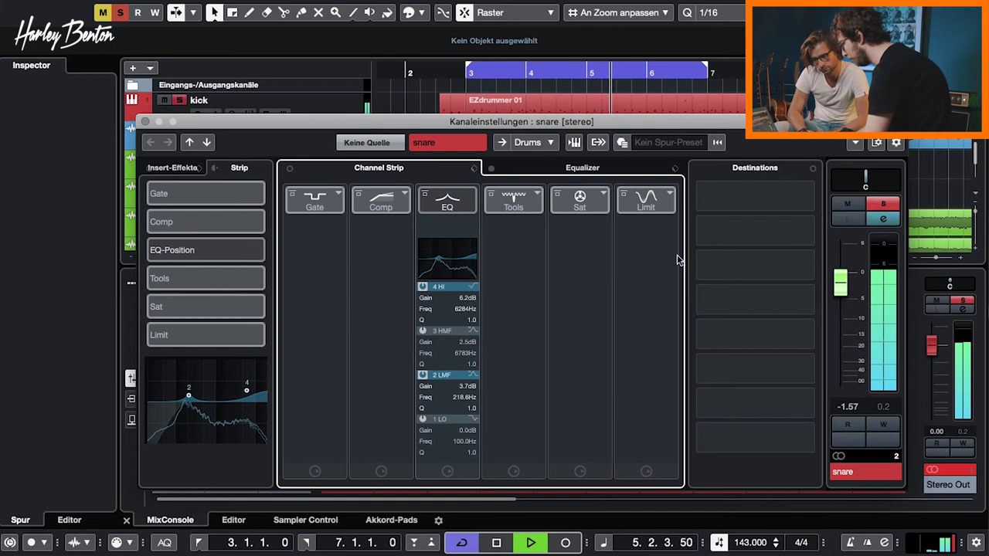
{"action": "left_click", "coordinate": [603, 200]}
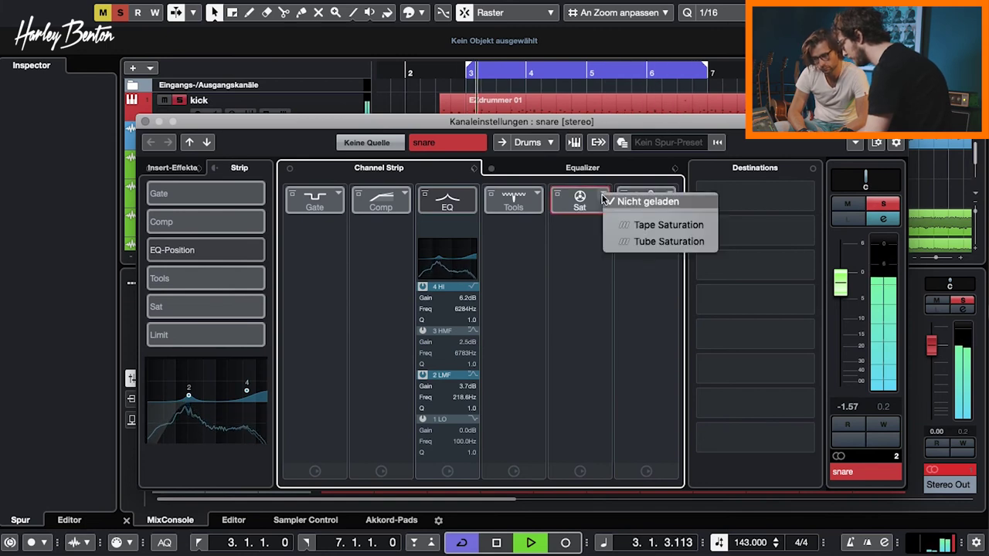
{"action": "left_click", "coordinate": [657, 226]}
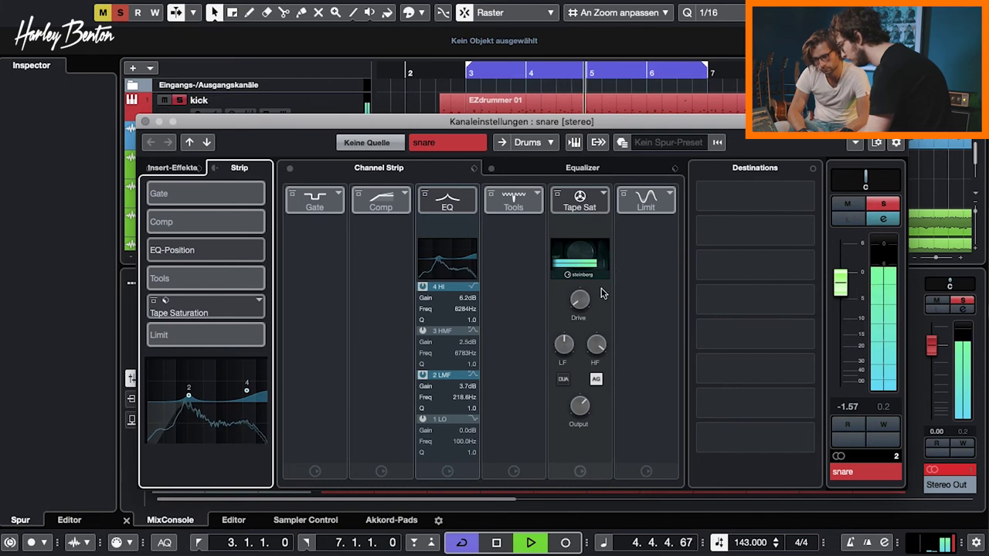
{"action": "left_click", "coordinate": [579, 308]}
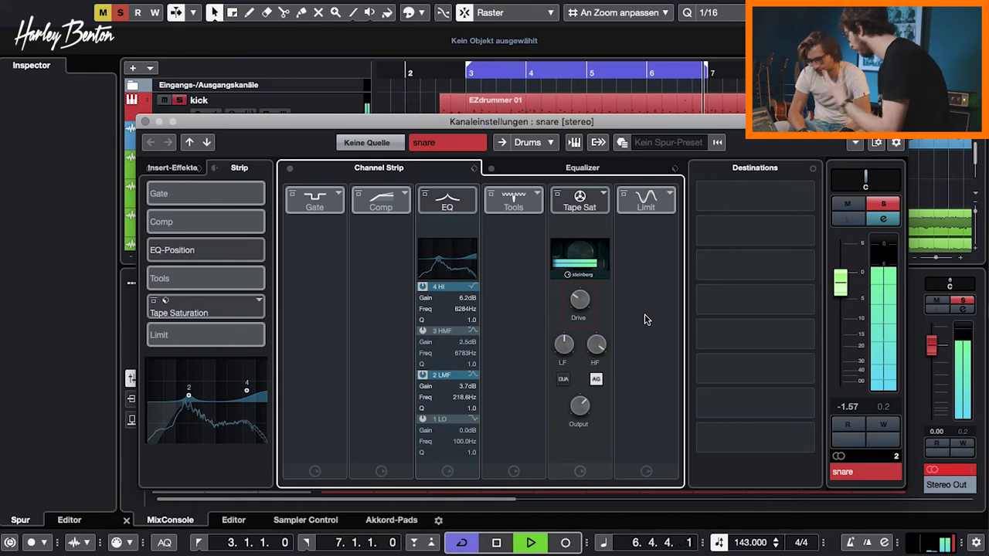
{"action": "key", "text": "space"}
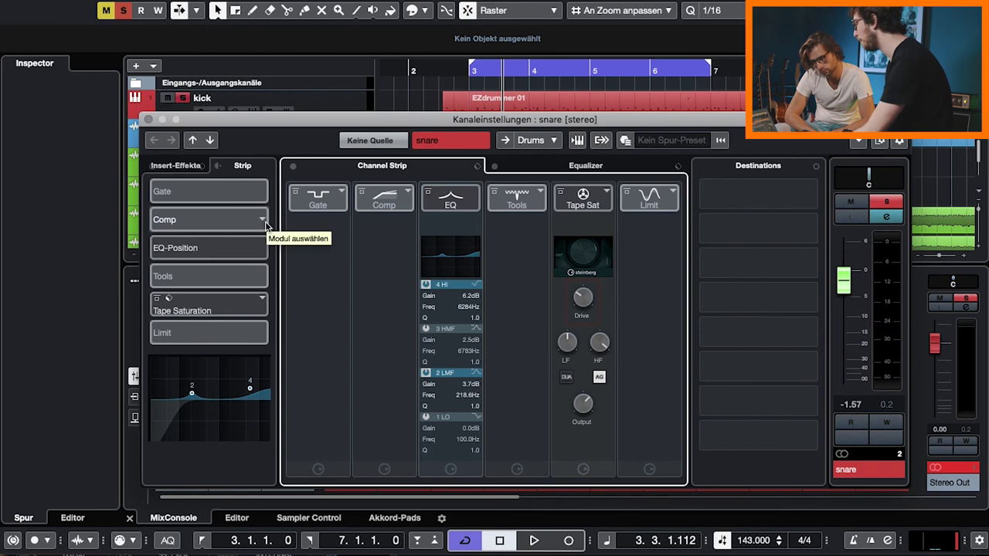
- Close the snare's Channel Settings window to return to the MixConsole
{"action": "left_click", "coordinate": [149, 120]}
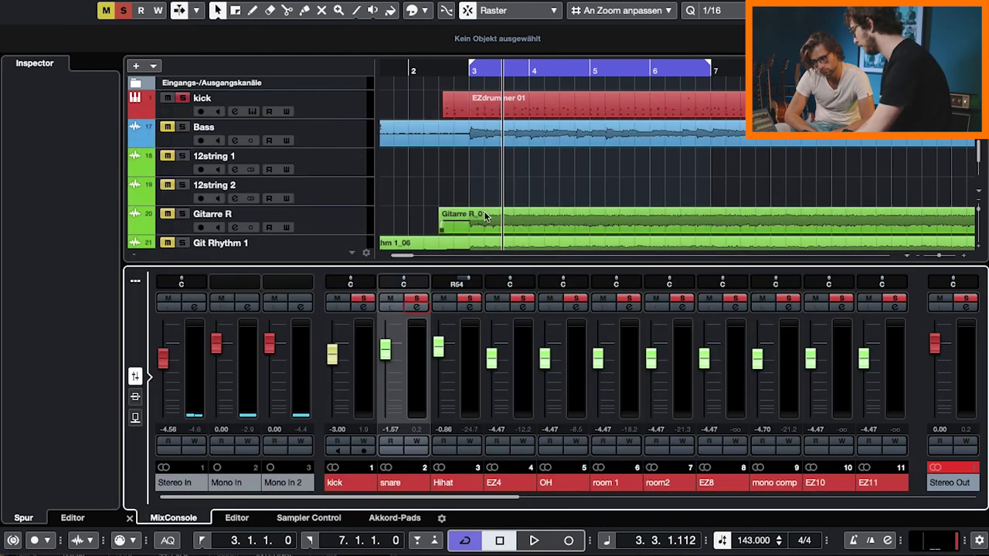